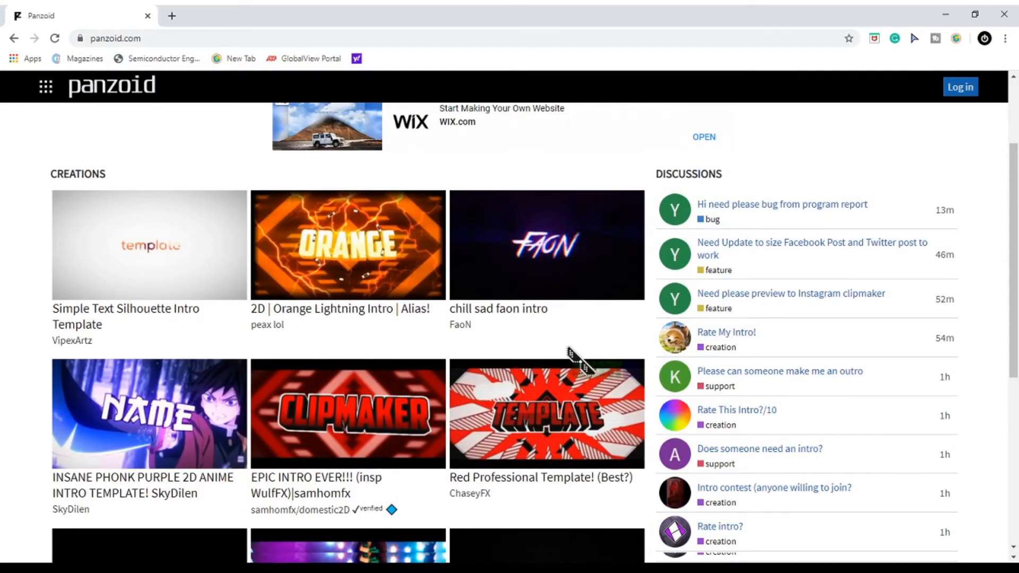
Browse the community creations and open the "2D | Orange Lightning Intro | Alias!" template in Clipmaker.
{"action": "scroll", "coordinate": [578, 358], "scroll_direction": "down", "scroll_amount": 6}
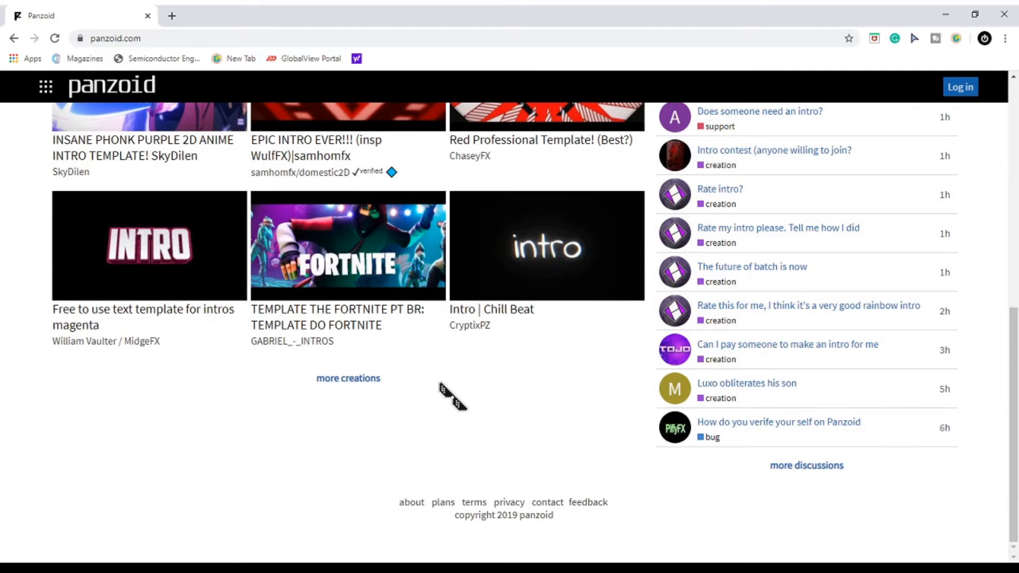
{"action": "scroll", "coordinate": [510, 366], "scroll_direction": "up", "scroll_amount": 2}
{"action": "scroll", "coordinate": [510, 371], "scroll_direction": "up", "scroll_amount": 2}
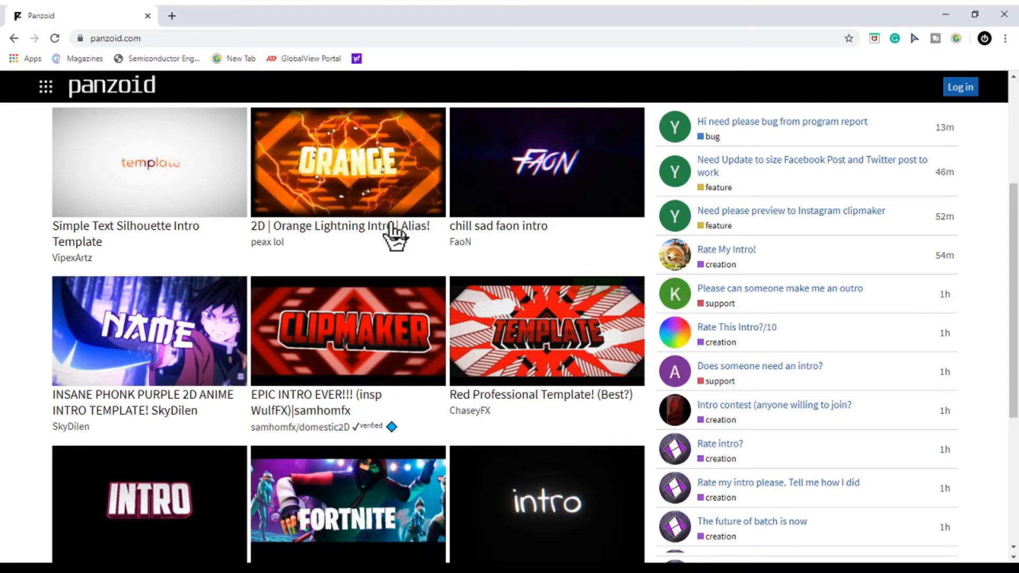
{"action": "left_click", "coordinate": [346, 208]}
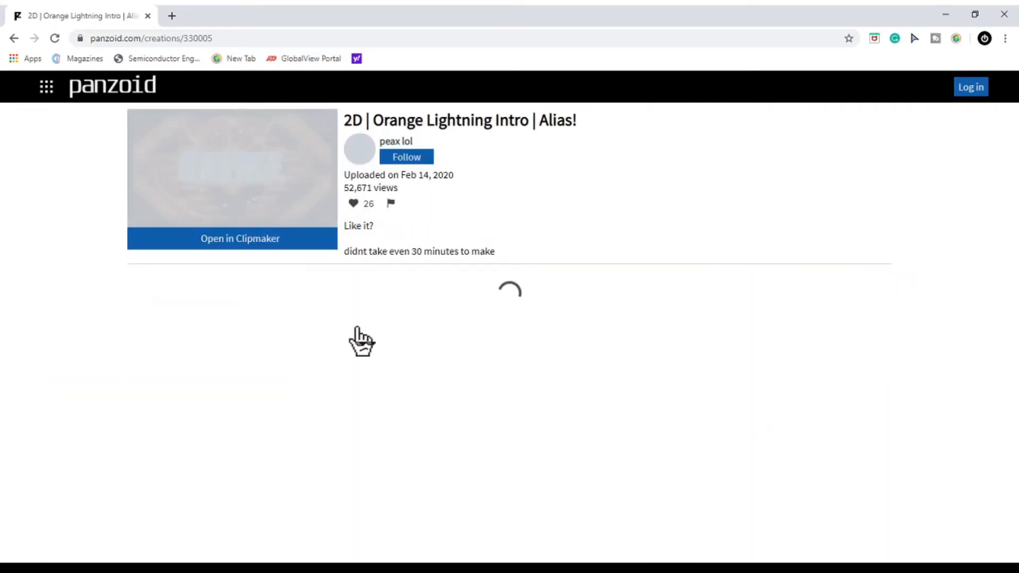
{"action": "left_click", "coordinate": [224, 239]}
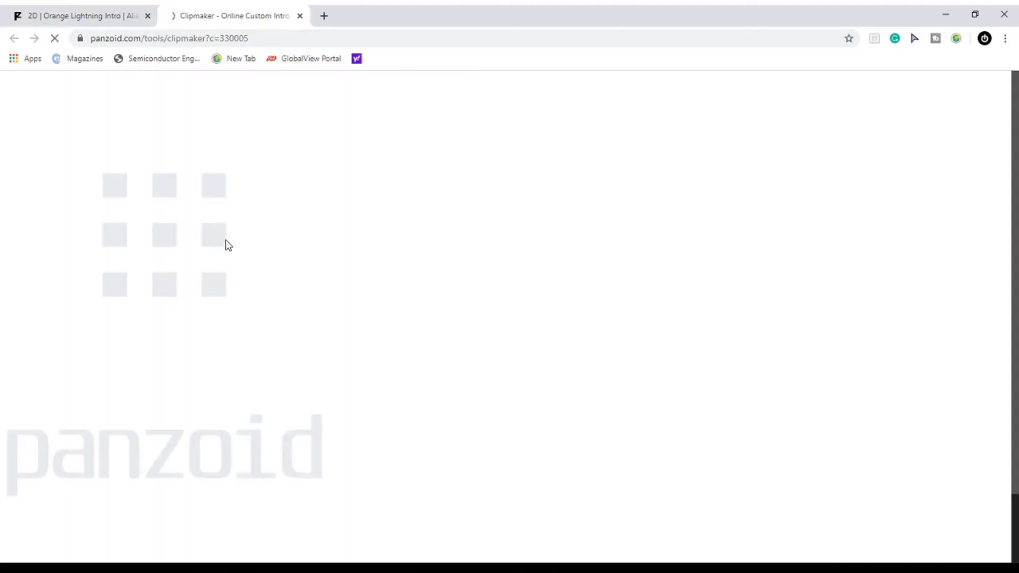
{"action": "left_click", "coordinate": [53, 12]}
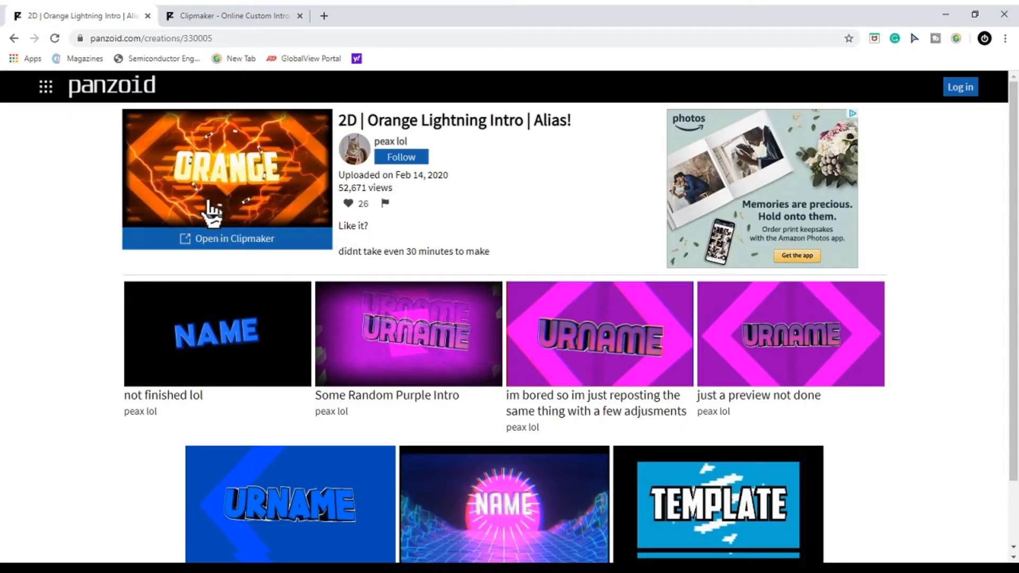
{"action": "left_click", "coordinate": [237, 240]}
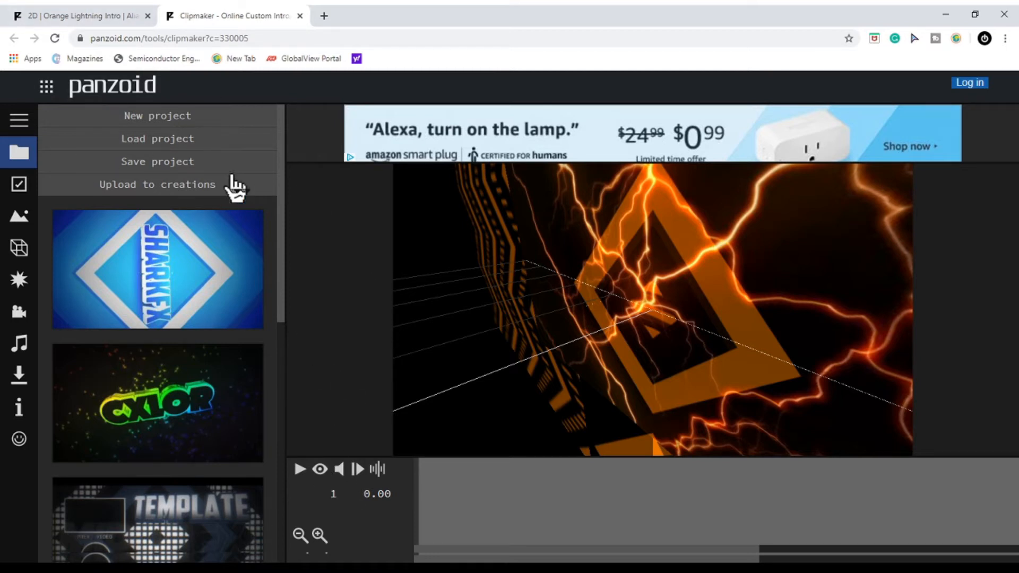
Switch the camera view on and back off, and play the intro in the free 3D view.
{"action": "left_click", "coordinate": [320, 470]}
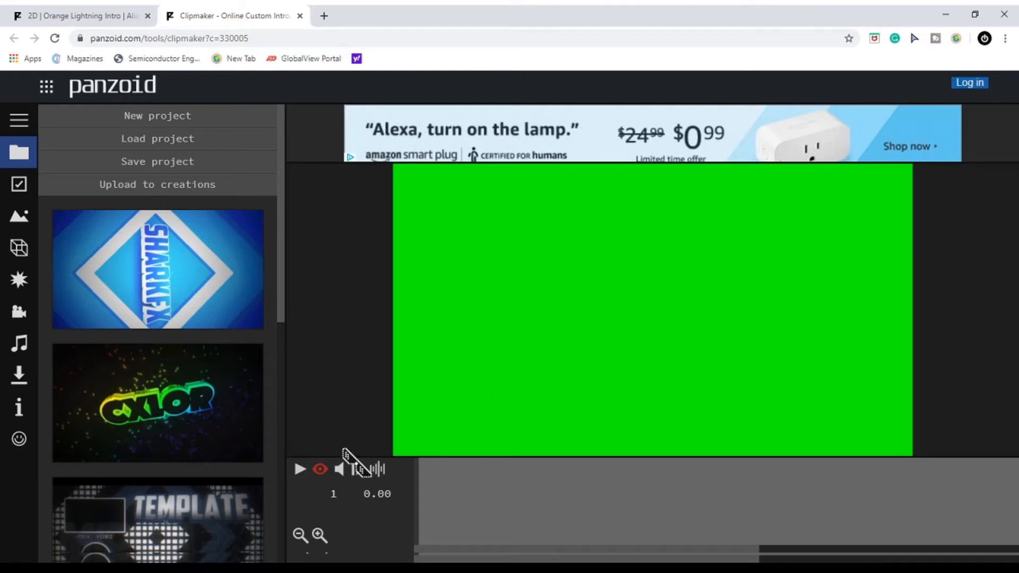
{"action": "left_click", "coordinate": [319, 469]}
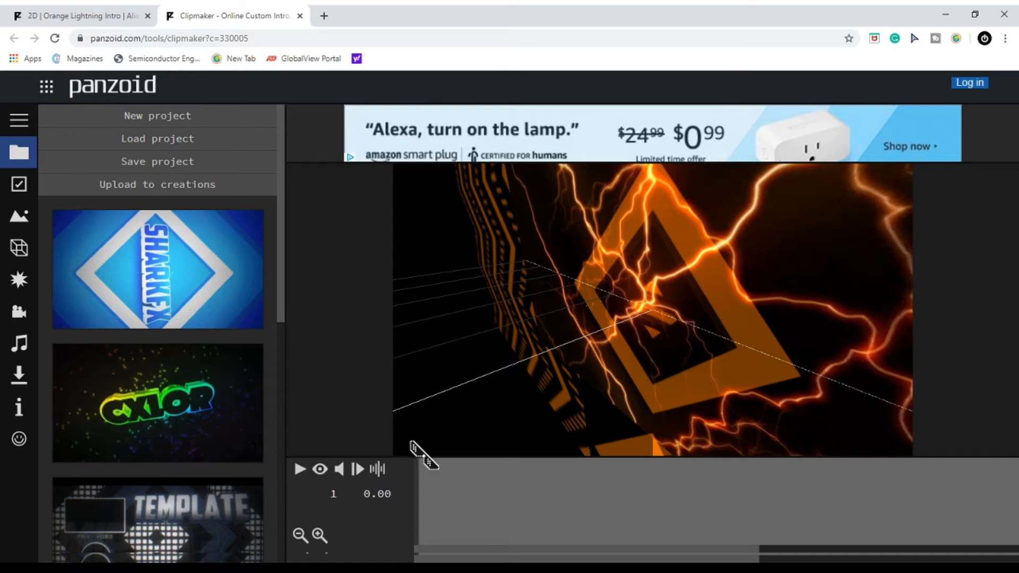
{"action": "left_click", "coordinate": [299, 470]}
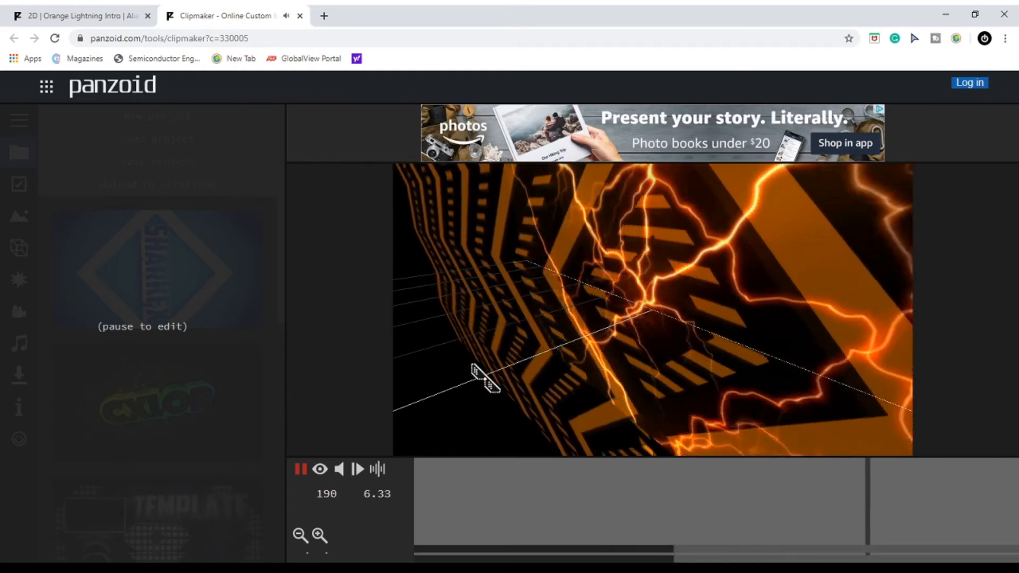
{"action": "left_click", "coordinate": [301, 469]}
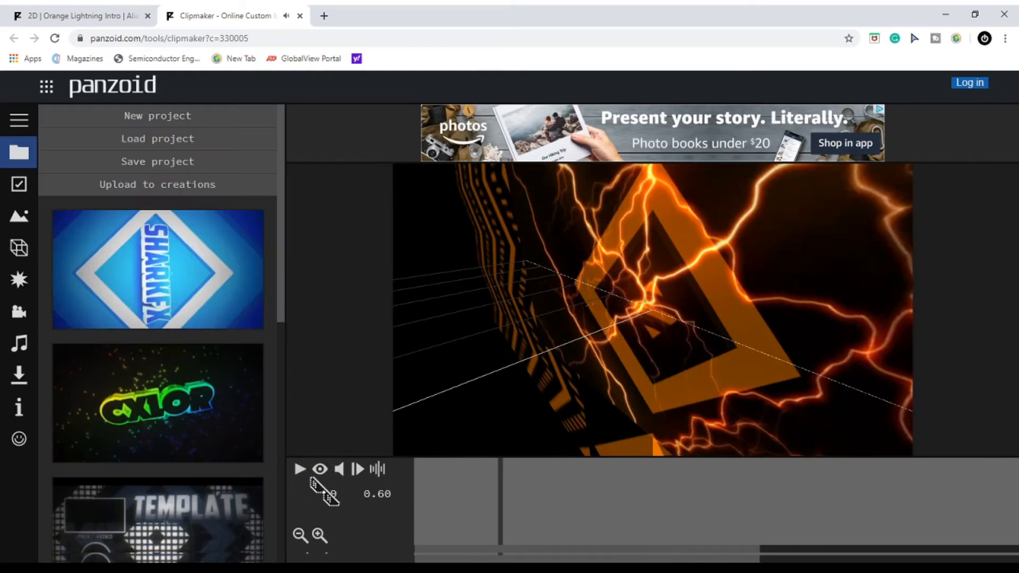
Turn on the camera view and play the intro through it, pausing near the end.
{"action": "left_click", "coordinate": [314, 472]}
{"action": "left_click", "coordinate": [300, 471]}
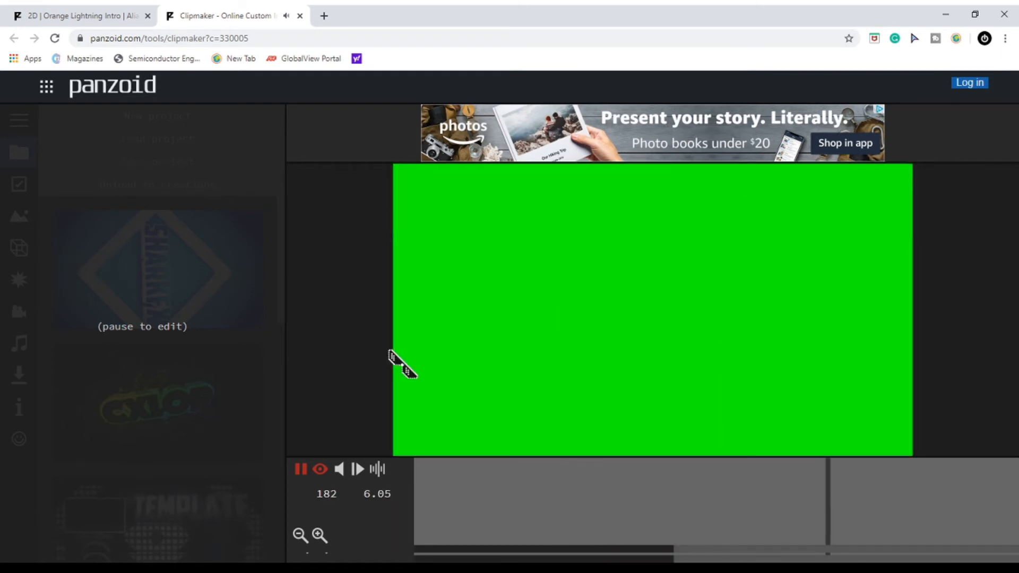
{"action": "left_click", "coordinate": [300, 470]}
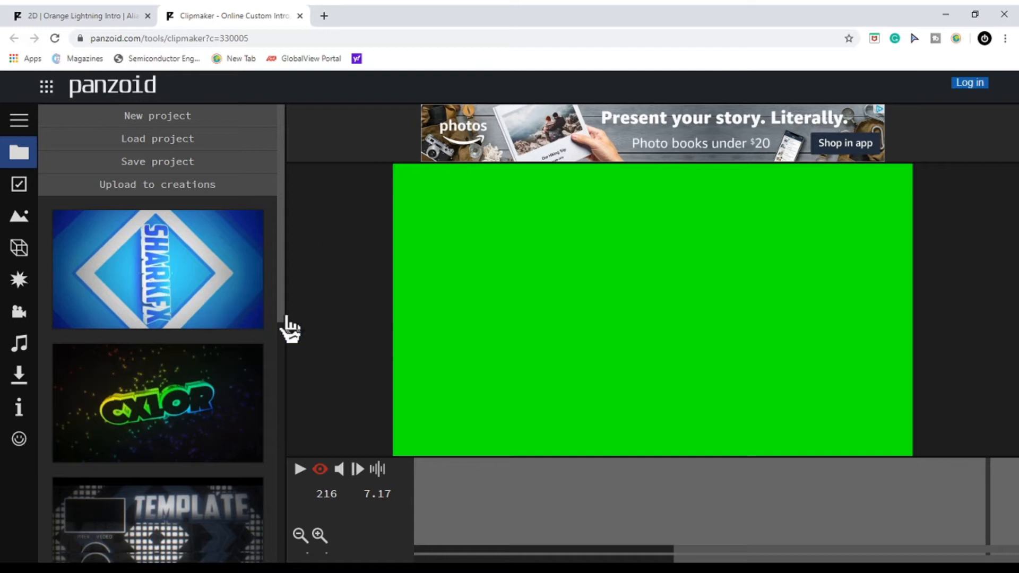
Show the project's objects and browse the list for the title text objects in the ALL TEXT group.
{"action": "left_click", "coordinate": [147, 11]}
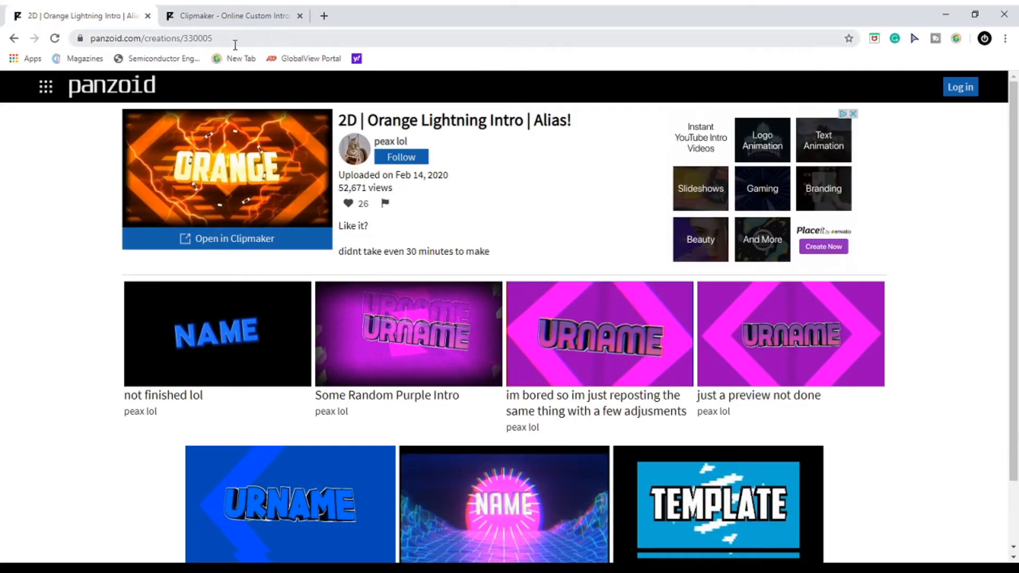
{"action": "left_click", "coordinate": [243, 10]}
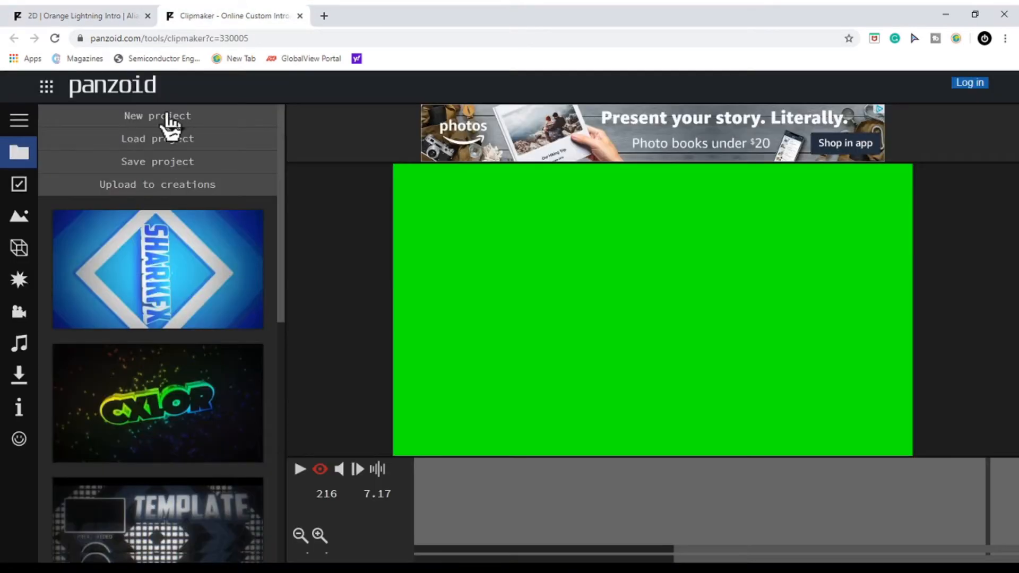
{"action": "left_click", "coordinate": [18, 248]}
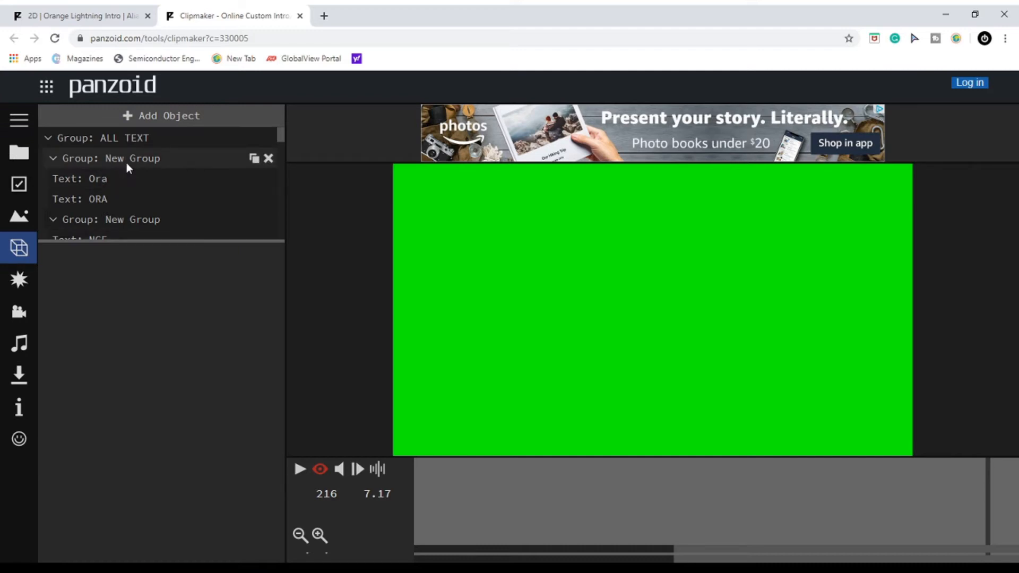
{"action": "scroll", "coordinate": [177, 187], "scroll_direction": "down", "scroll_amount": 1}
{"action": "scroll", "coordinate": [182, 192], "scroll_direction": "up", "scroll_amount": 1}
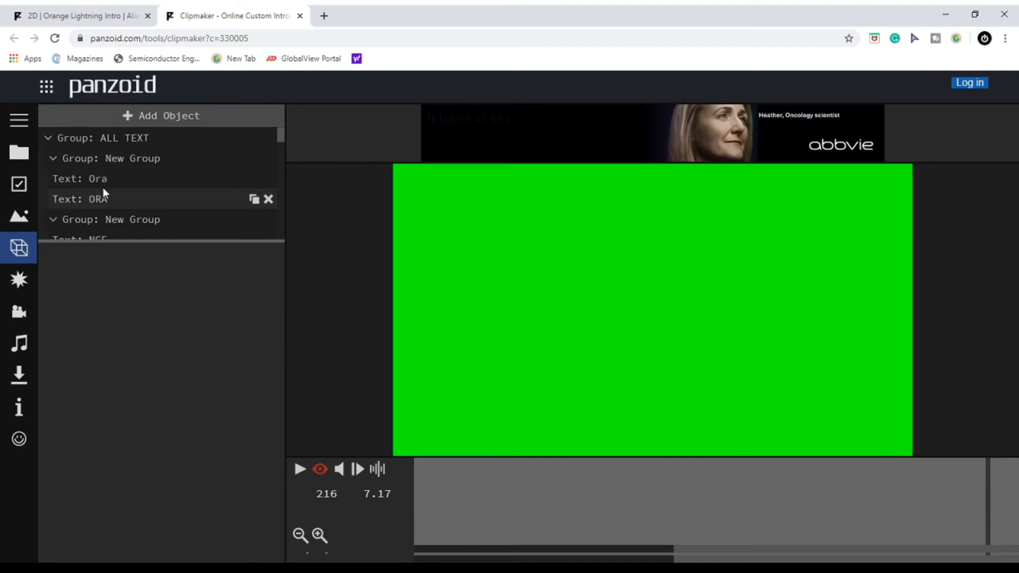
{"action": "scroll", "coordinate": [52, 174], "scroll_direction": "down", "scroll_amount": 1}
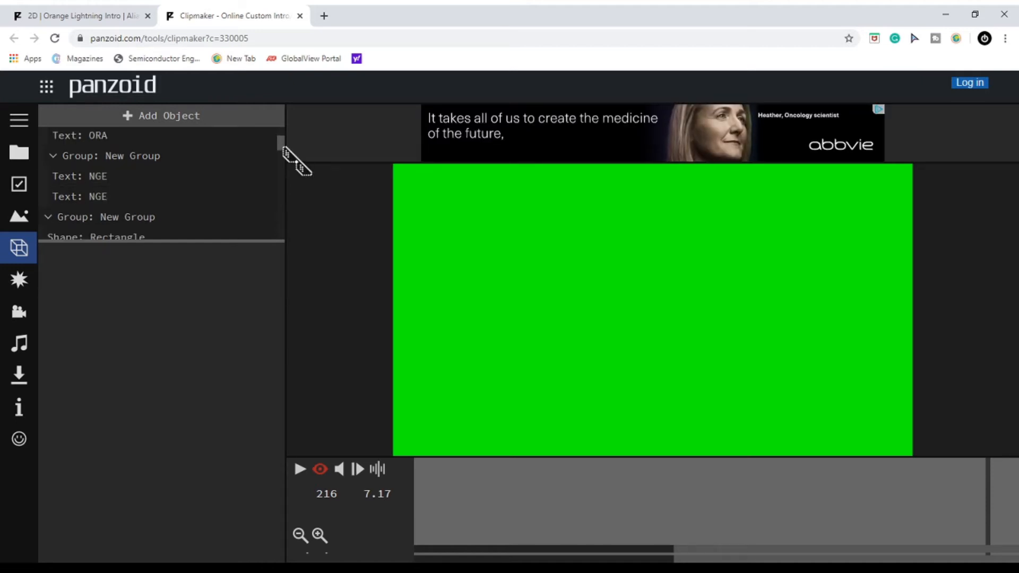
{"action": "scroll", "coordinate": [110, 192], "scroll_direction": "up", "scroll_amount": 1}
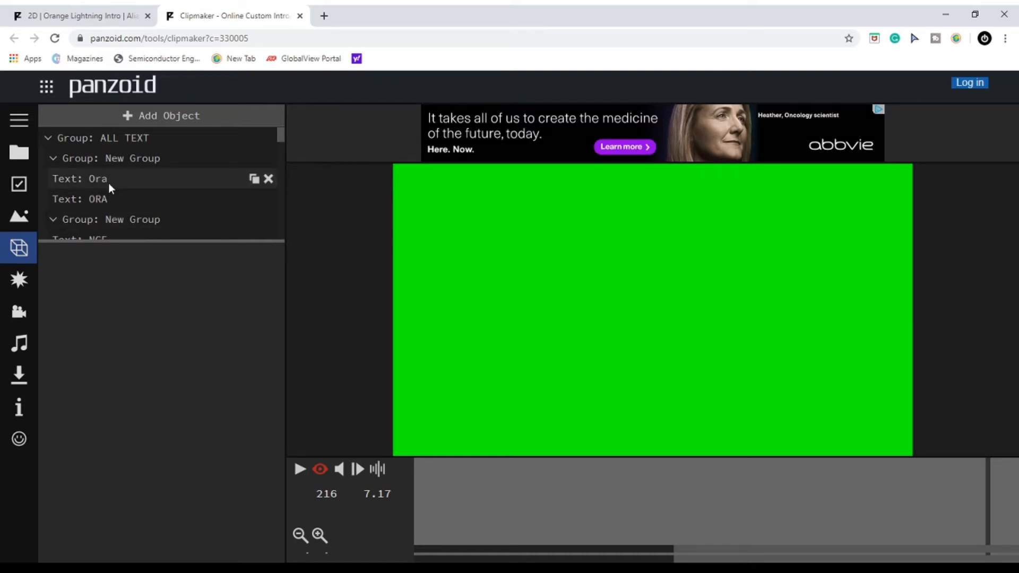
Try to replace the wording of the "Ora" text object with "Ish".
{"action": "left_click", "coordinate": [108, 183]}
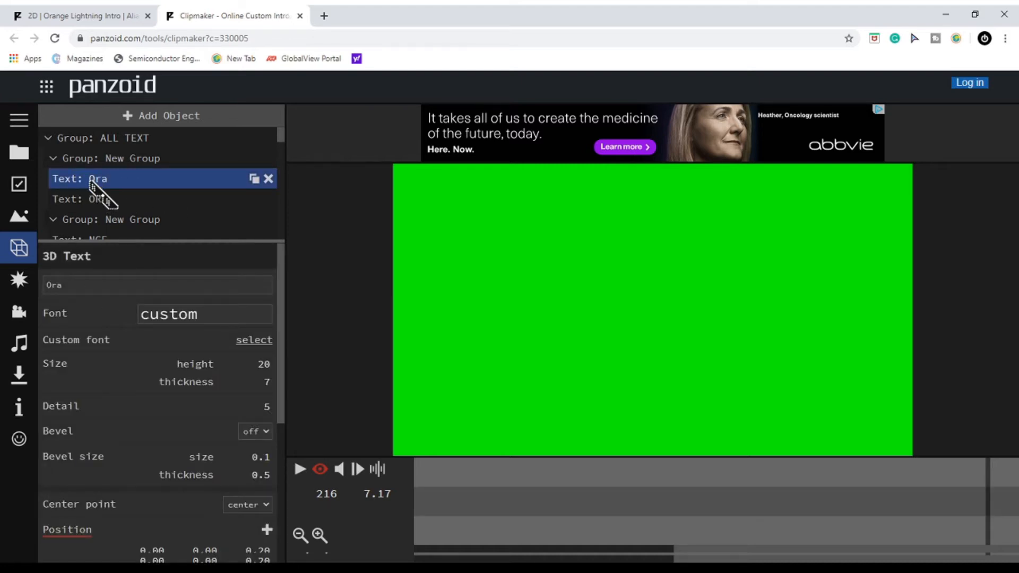
{"action": "left_click", "coordinate": [85, 281]}
{"action": "left_click_drag", "start_coordinate": [85, 282], "coordinate": [25, 287]}
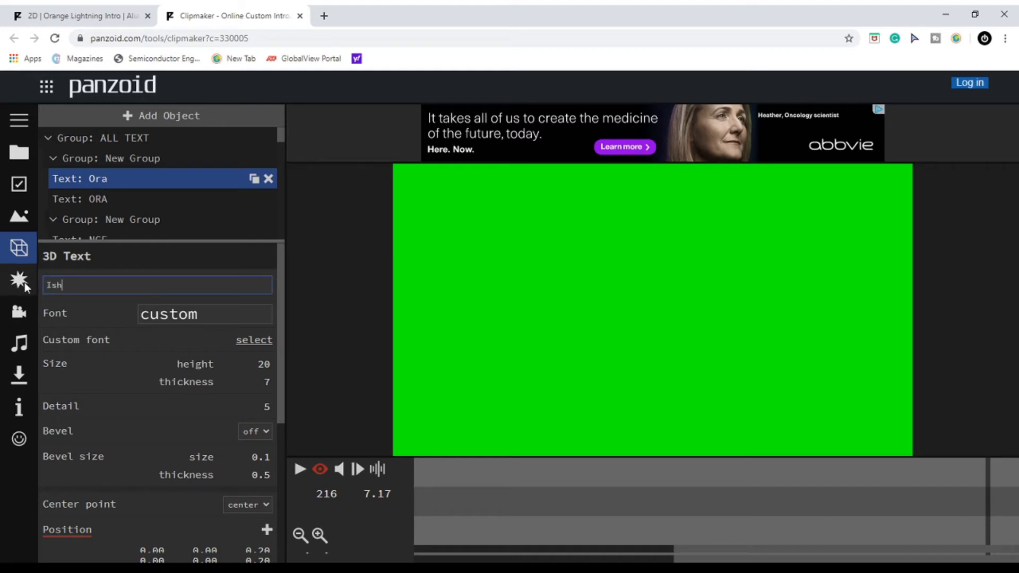
Change the wording of the uppercase "ORA" text object to "Ish".
{"action": "left_click", "coordinate": [101, 204]}
{"action": "left_click_drag", "start_coordinate": [102, 285], "coordinate": [29, 271]}
{"action": "key", "text": "BackSpace"}
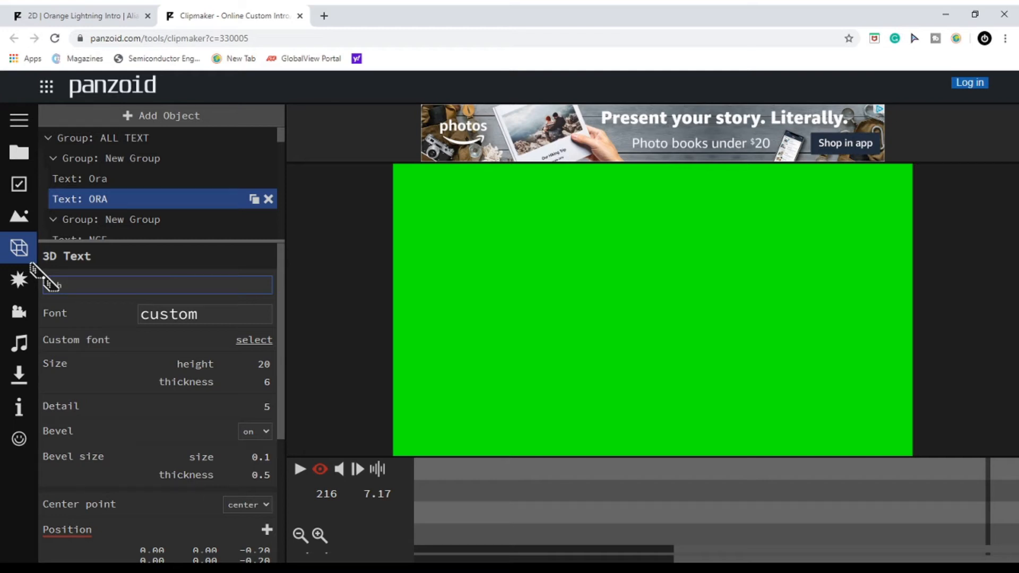
{"action": "type", "text": "Ish"}
Set the first text object in the upper text group to "Ish" and the second one to "ISH".
{"action": "left_click", "coordinate": [107, 180]}
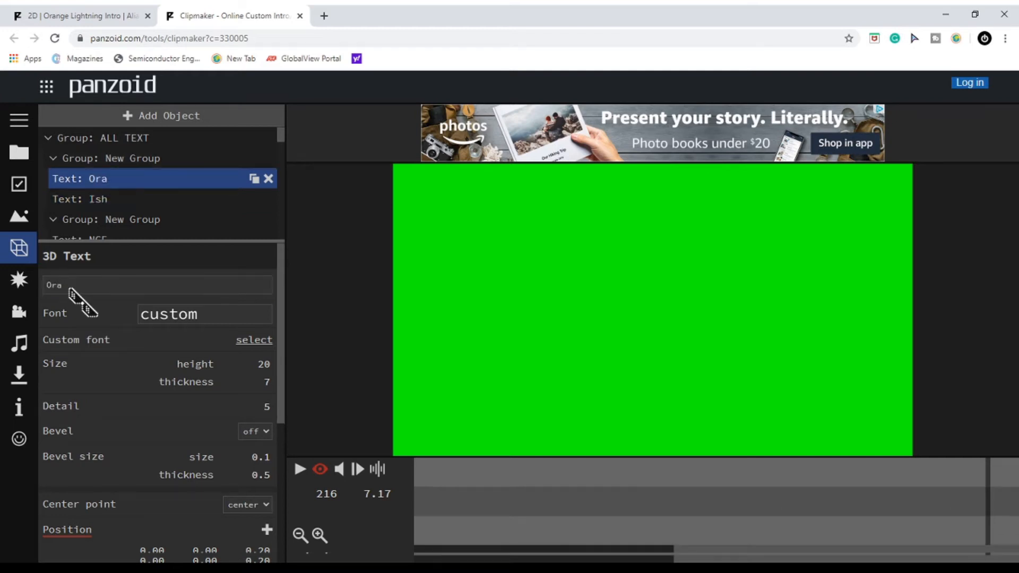
{"action": "left_click_drag", "start_coordinate": [75, 289], "coordinate": [46, 285]}
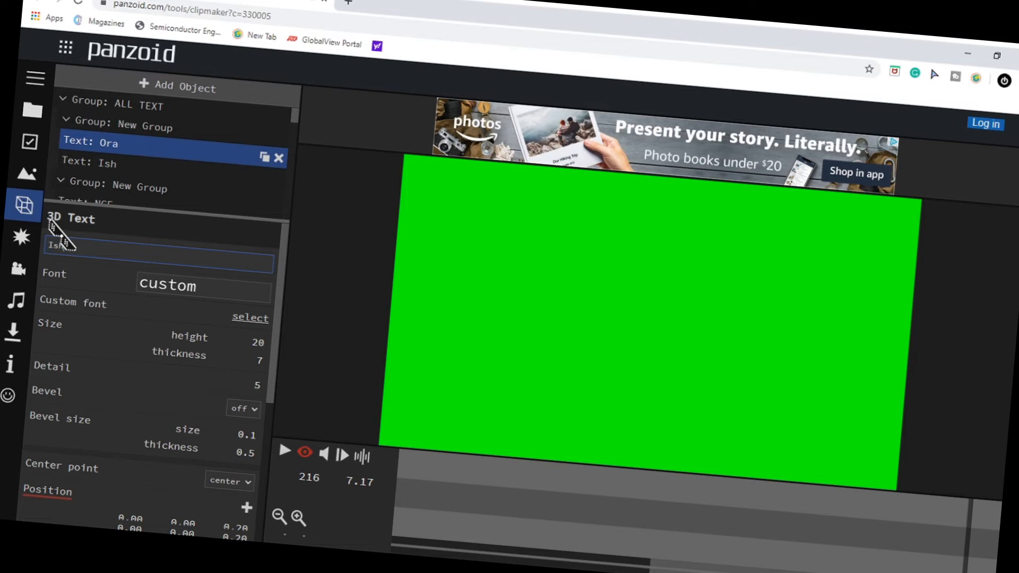
{"action": "left_click", "coordinate": [133, 164]}
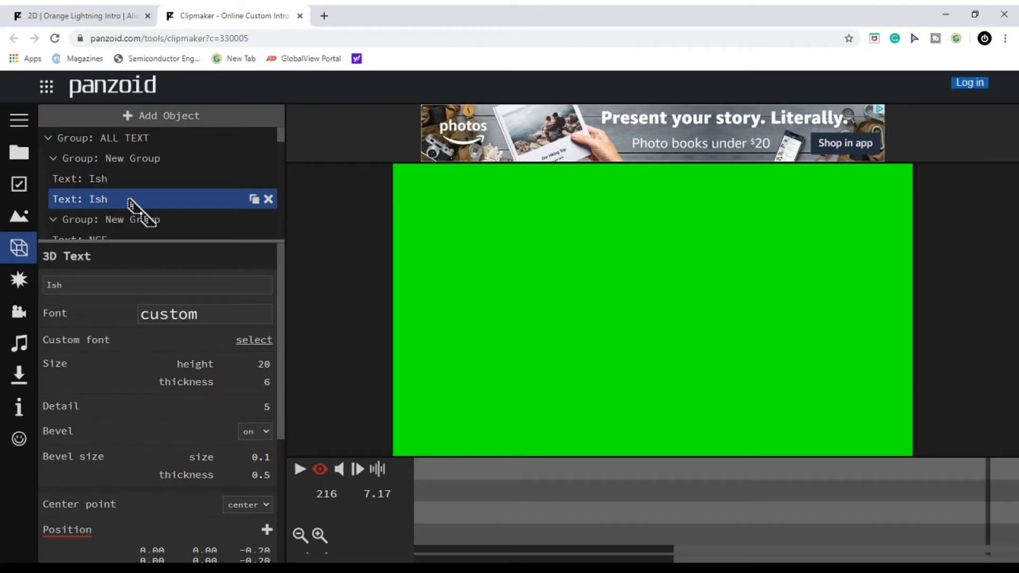
{"action": "left_click_drag", "start_coordinate": [95, 291], "coordinate": [49, 291]}
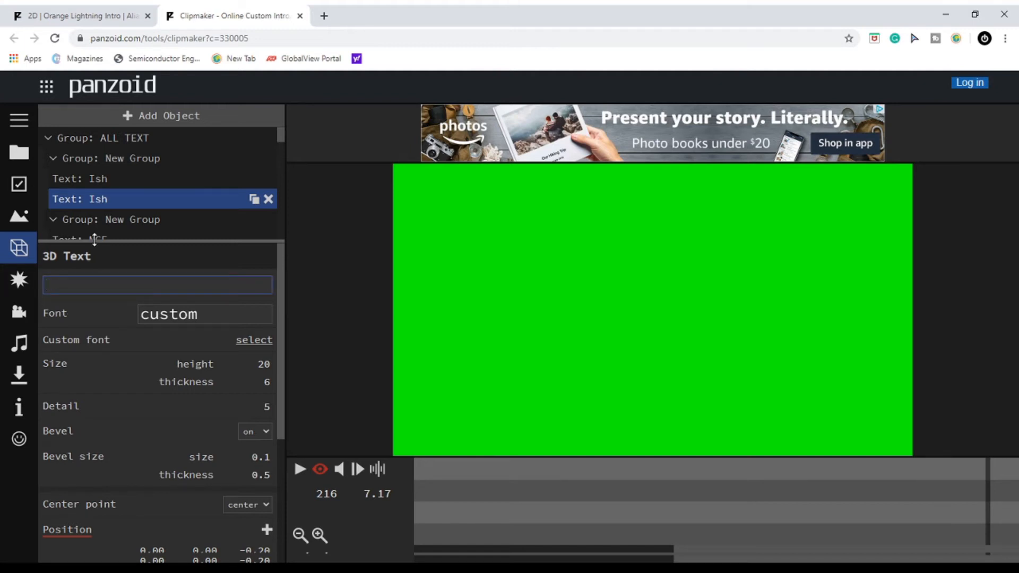
{"action": "type", "text": "ISH"}
Replace the wording of the first "NGE" text object in the second text group with "NOODLEZ".
{"action": "scroll", "coordinate": [209, 176], "scroll_direction": "down", "scroll_amount": 5}
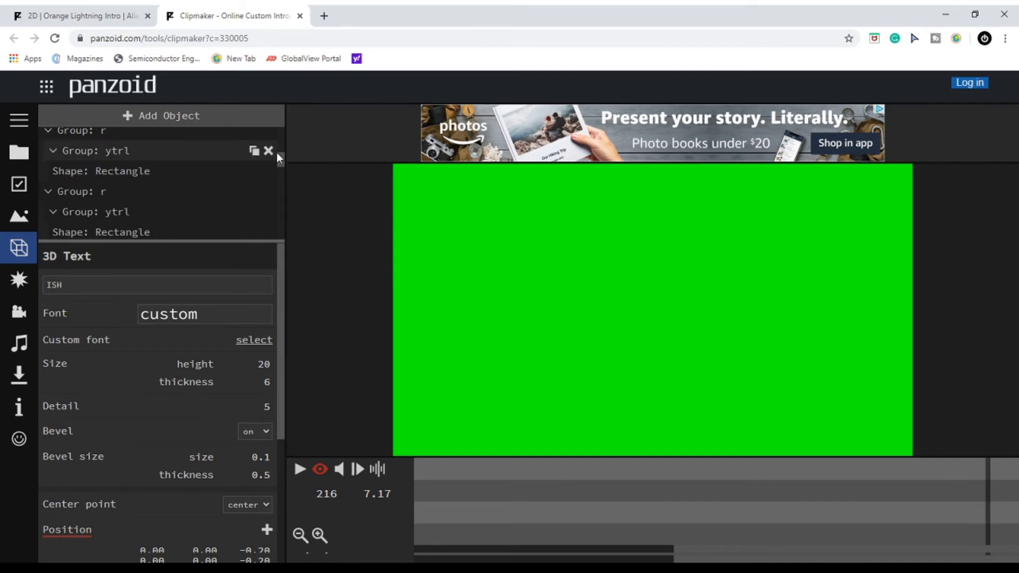
{"action": "scroll", "coordinate": [276, 149], "scroll_direction": "up", "scroll_amount": 5}
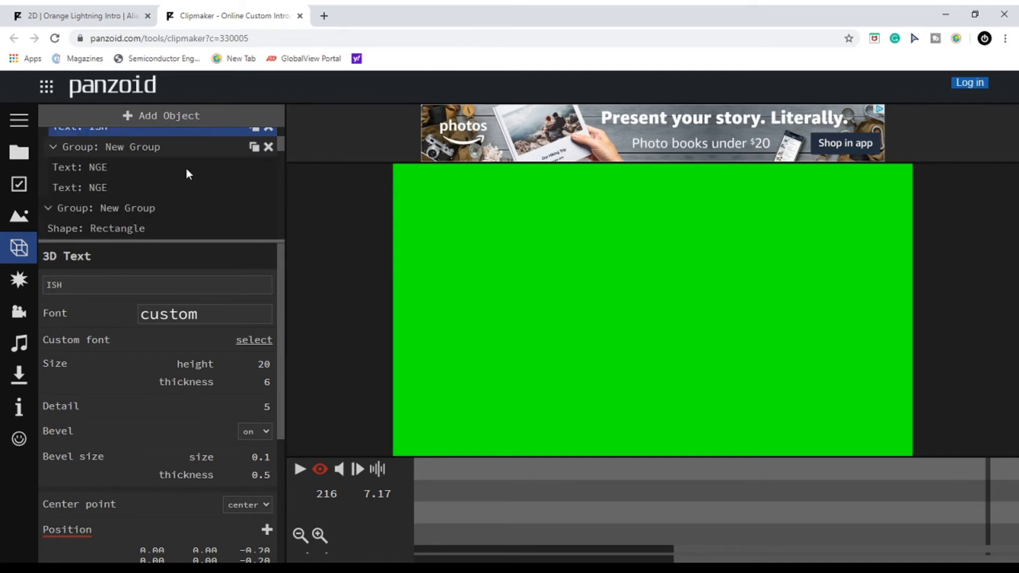
{"action": "left_click", "coordinate": [149, 169]}
{"action": "left_click_drag", "start_coordinate": [93, 285], "coordinate": [11, 281]}
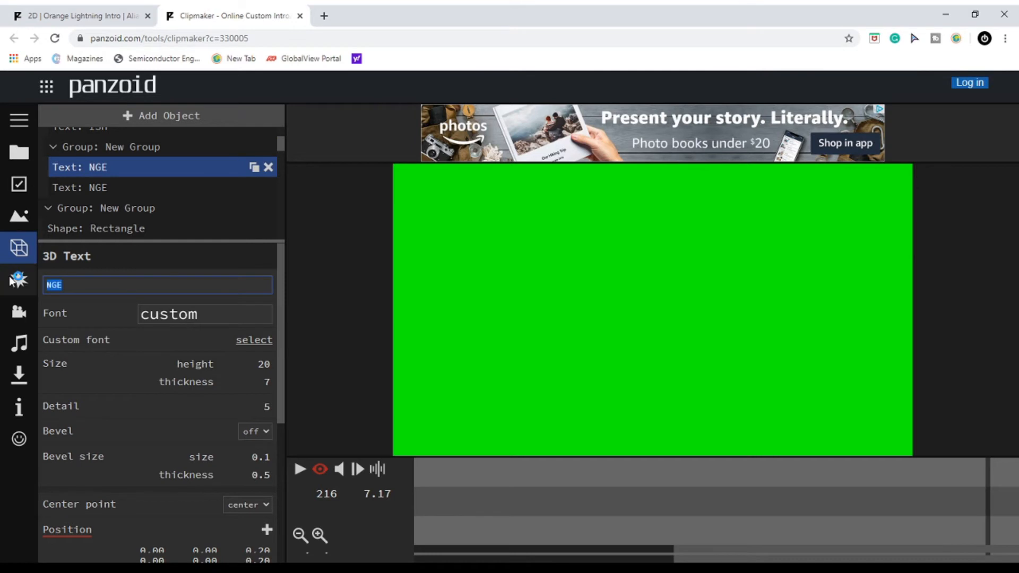
{"action": "type", "text": "NOOLDEZ"}
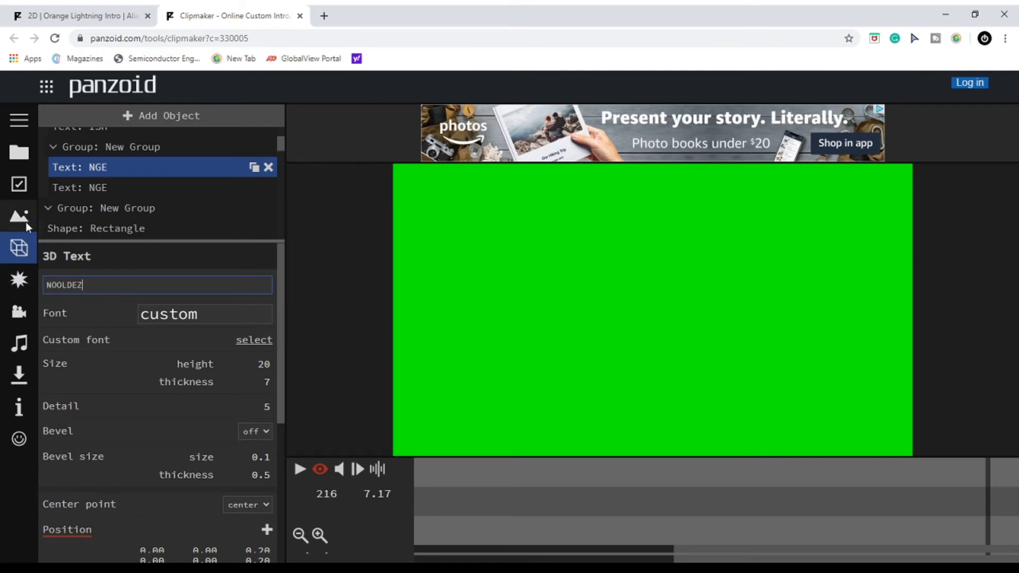
{"action": "key", "text": "BackSpace"}
{"action": "key", "text": "BackSpace"}
{"action": "key", "text": "BackSpace"}
{"action": "key", "text": "BackSpace"}
{"action": "key", "text": "BackSpace"}
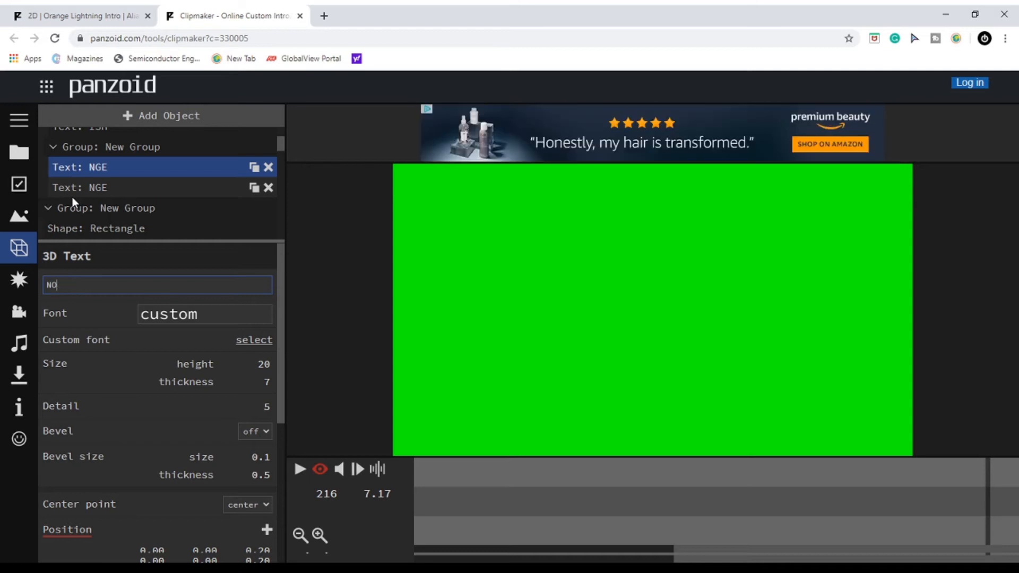
{"action": "type", "text": "ODLEZ"}
Change the remaining "NGE" text object to "NOODLEZ" as well.
{"action": "left_click", "coordinate": [130, 188]}
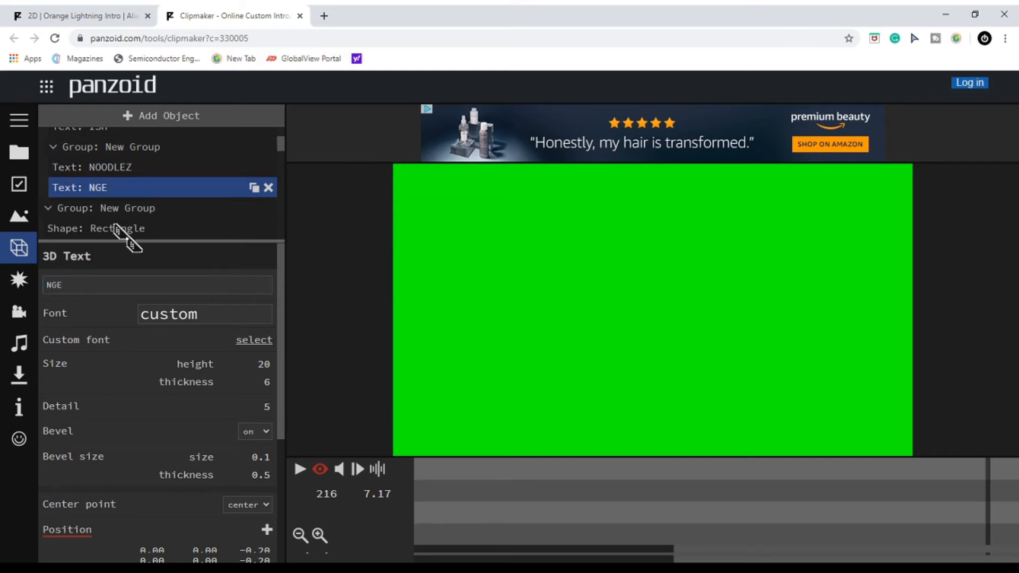
{"action": "left_click_drag", "start_coordinate": [94, 287], "coordinate": [5, 298]}
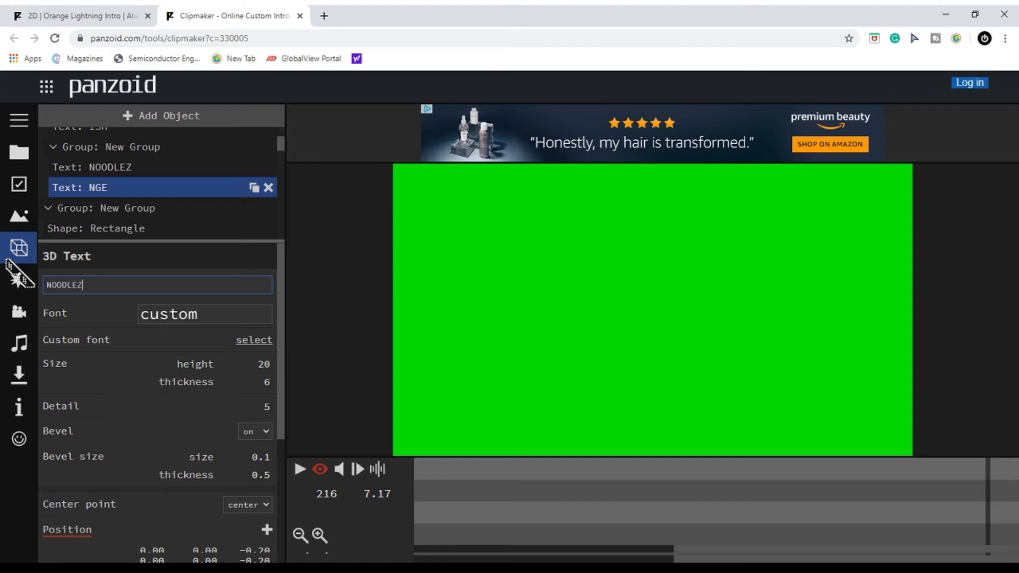
{"action": "left_click", "coordinate": [315, 216]}
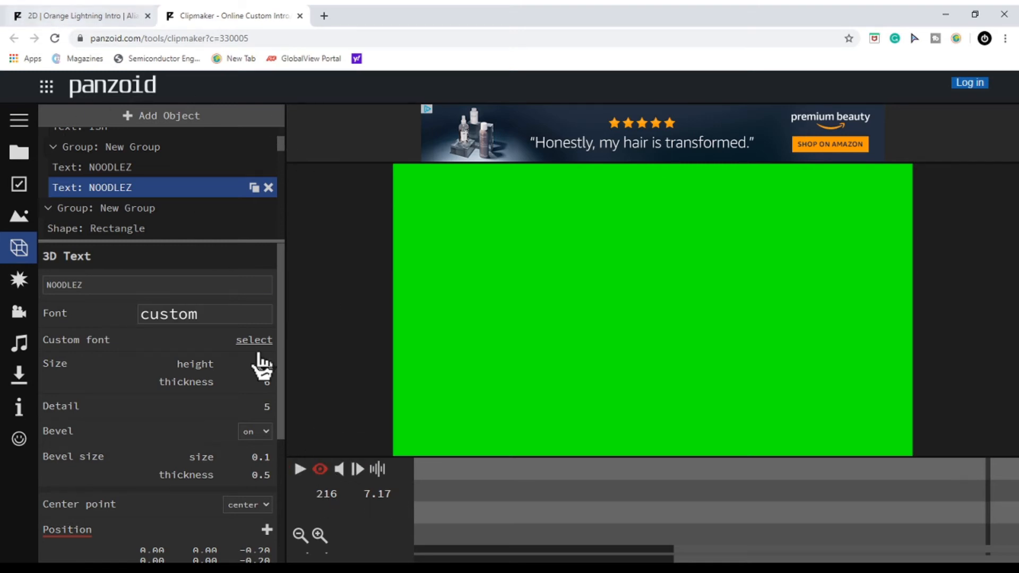
Look through the selected text's properties and play the intro with the new title wording.
{"action": "scroll", "coordinate": [223, 278], "scroll_direction": "down", "scroll_amount": 3}
{"action": "scroll", "coordinate": [217, 366], "scroll_direction": "up", "scroll_amount": 3}
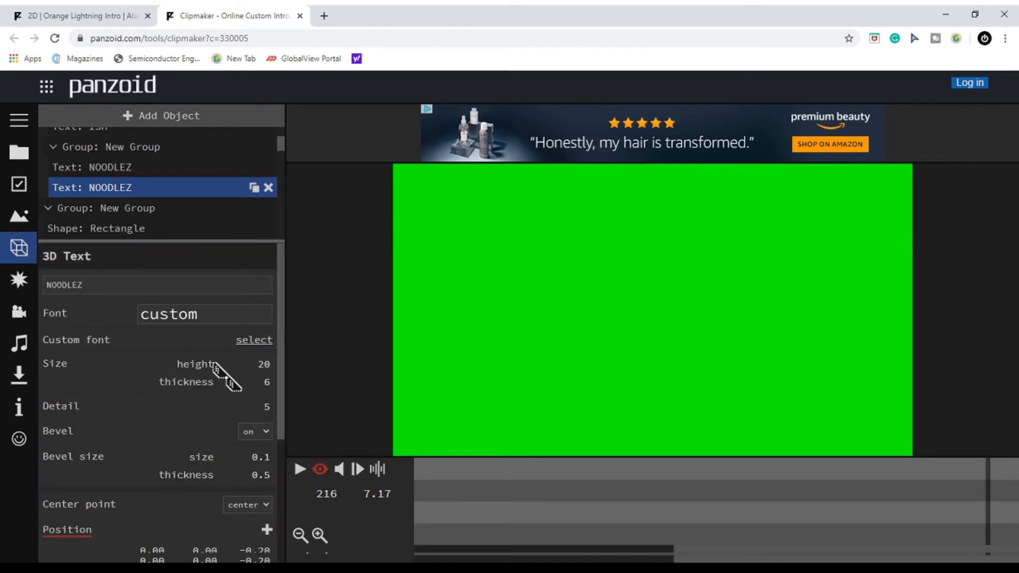
{"action": "left_click", "coordinate": [299, 469]}
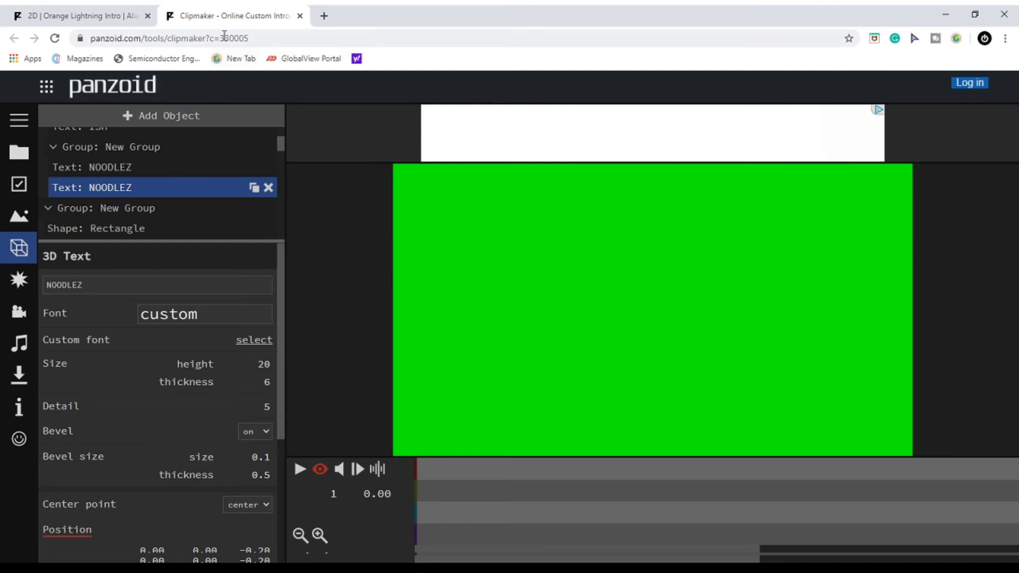
{"action": "left_click", "coordinate": [109, 11]}
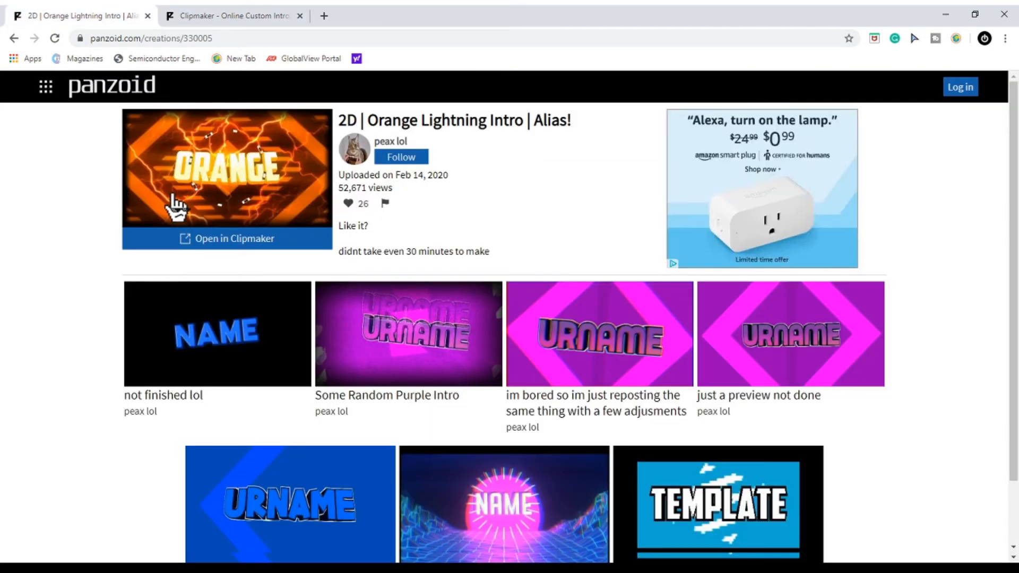
{"action": "left_click", "coordinate": [251, 16]}
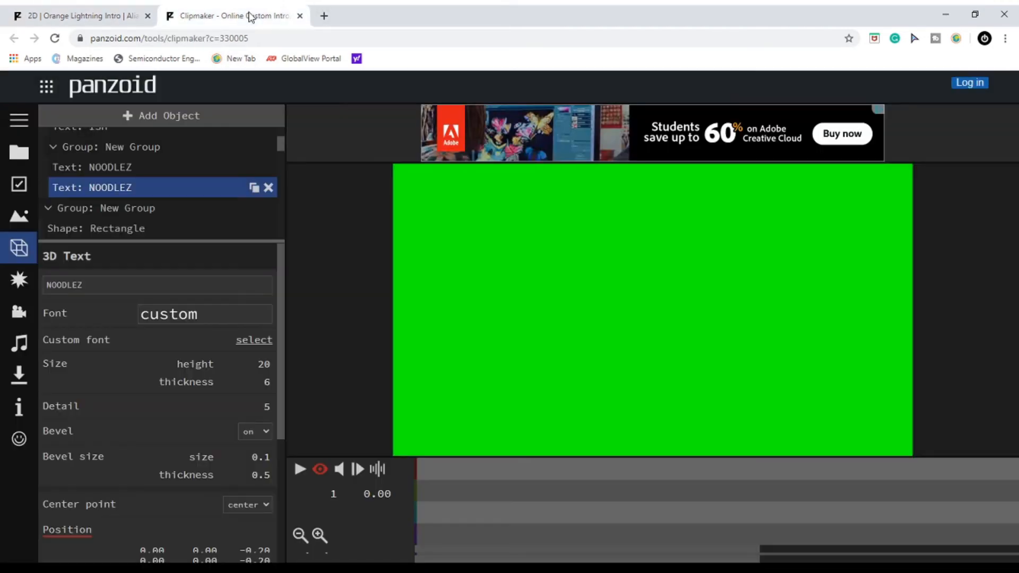
{"action": "left_click", "coordinate": [80, 12]}
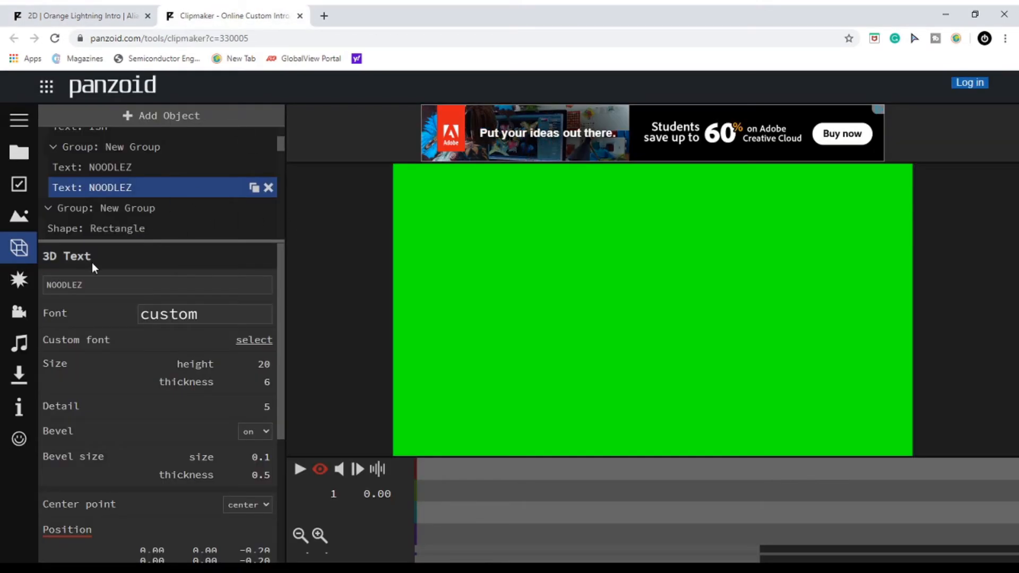
Render the customized intro in balanced mode as .mkv (vp8/opus) and download the finished video.
{"action": "left_click", "coordinate": [19, 375]}
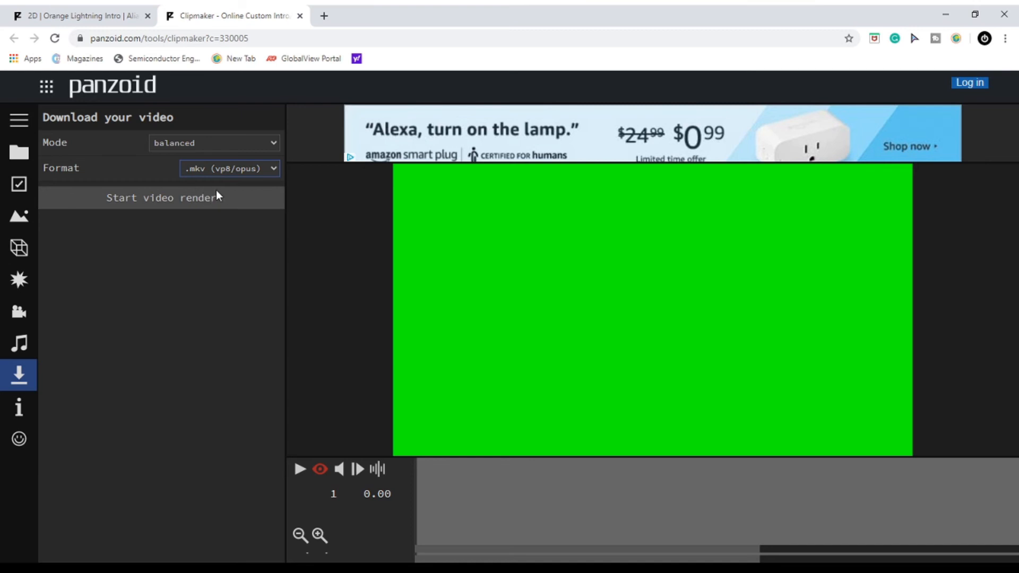
{"action": "left_click", "coordinate": [168, 212]}
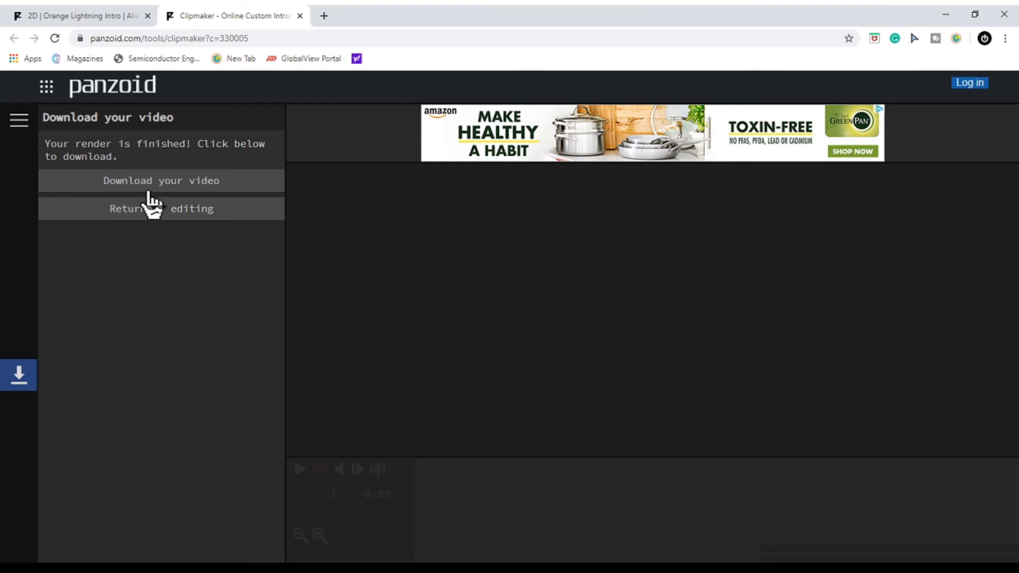
{"action": "left_click", "coordinate": [190, 183]}
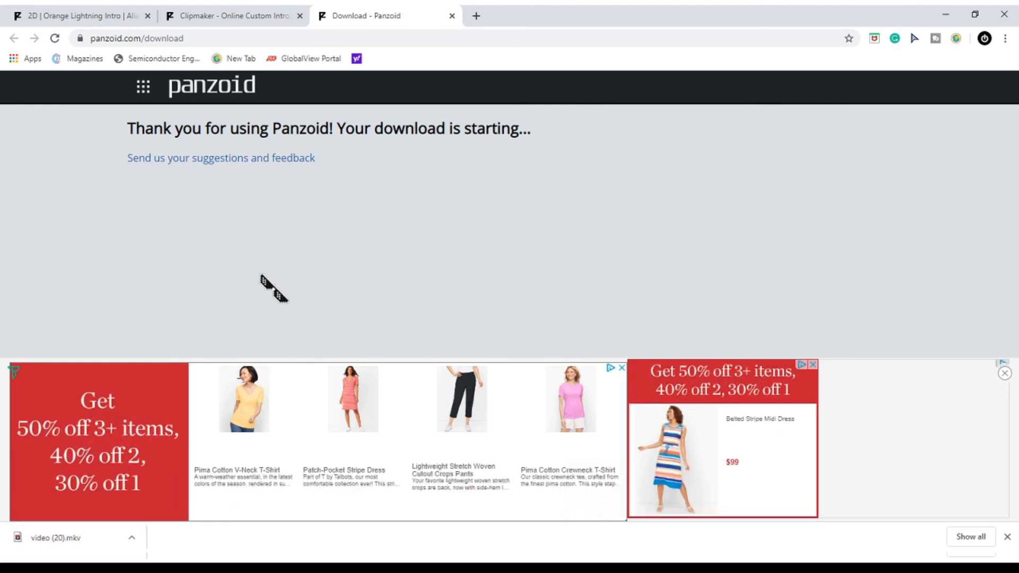
Dismiss the advertisement and close the whole ad banner on the Panzoid download page.
{"action": "left_click", "coordinate": [815, 369]}
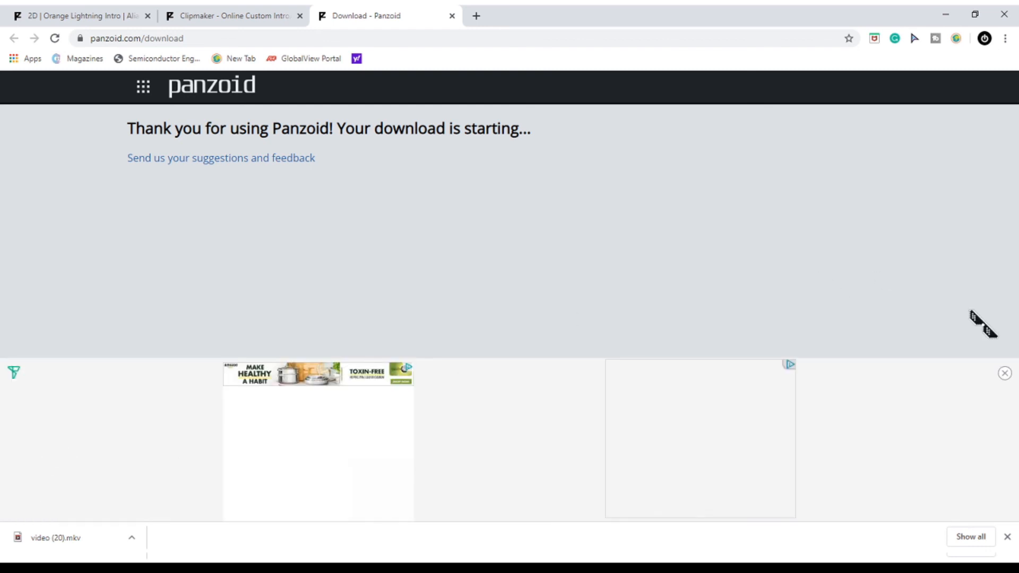
{"action": "left_click", "coordinate": [1004, 374]}
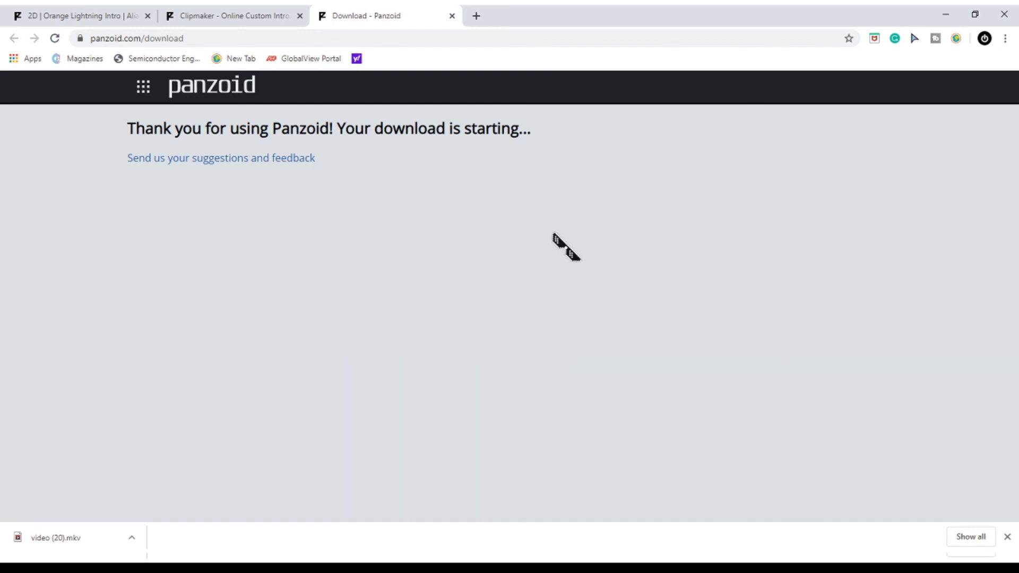